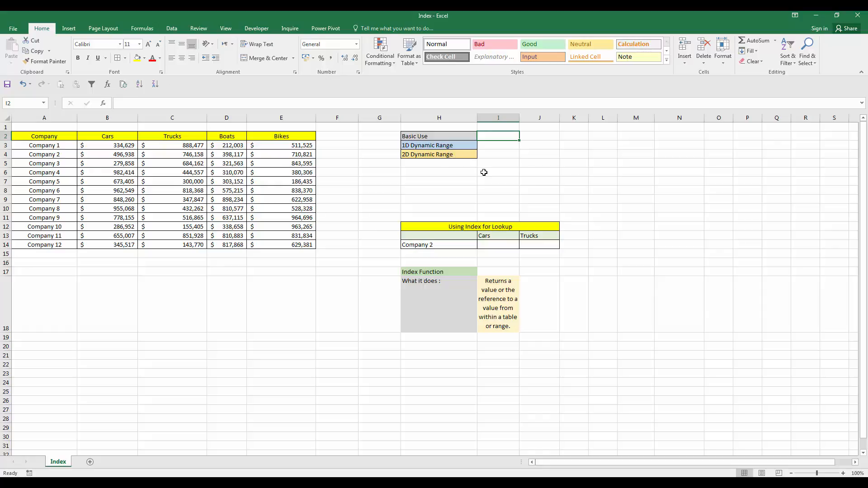
# - Enter =INDEX($A$2:$E$14,3,3) in cell I2 beside Basic Use
pyautogui.write('=inde')
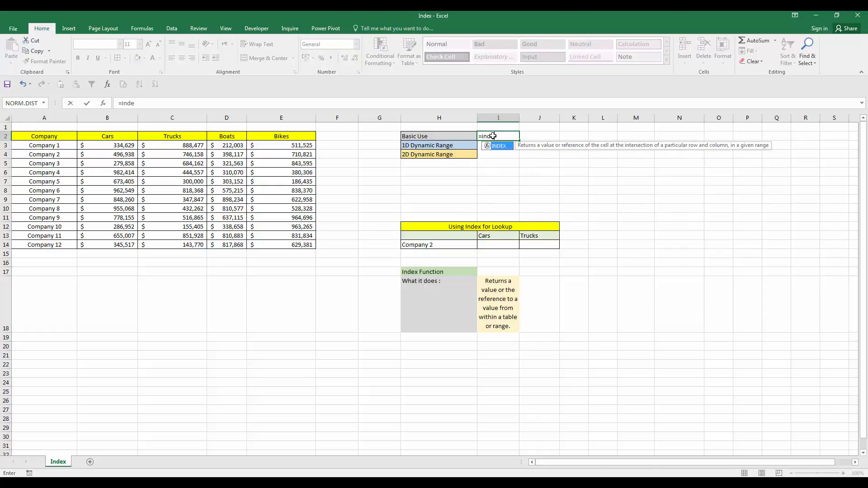
pyautogui.press('Tab')
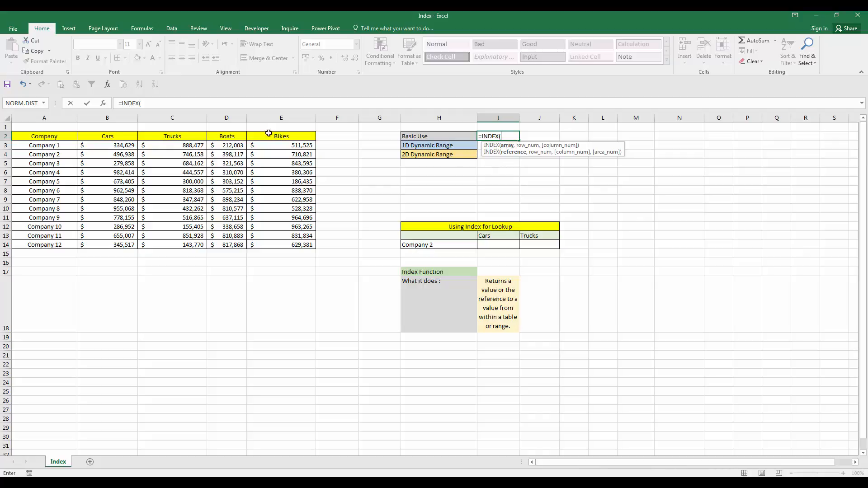
pyautogui.moveTo(32, 136); pyautogui.dragTo(307, 246)
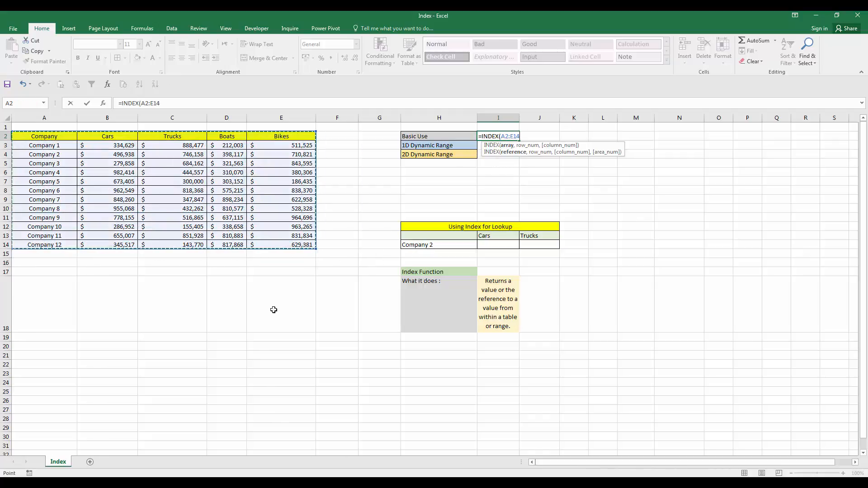
pyautogui.press('F4')
pyautogui.write(',3')
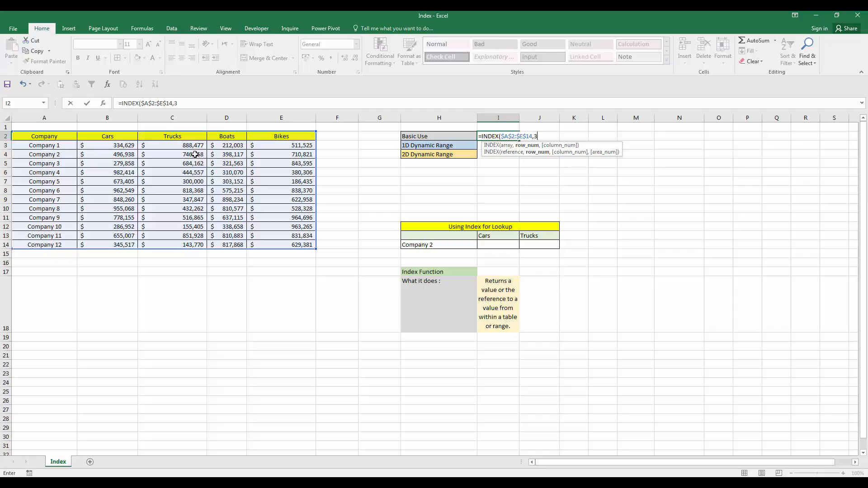
pyautogui.write(',3')
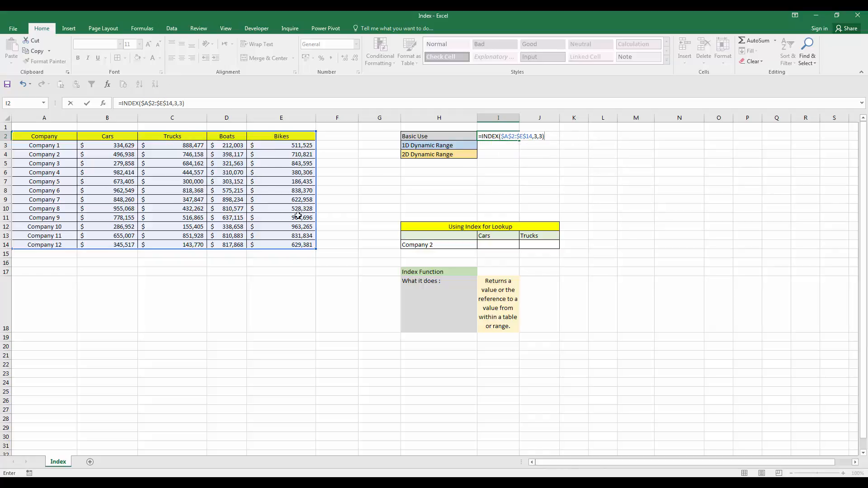
pyautogui.hotkey('ctrl', 'Return')
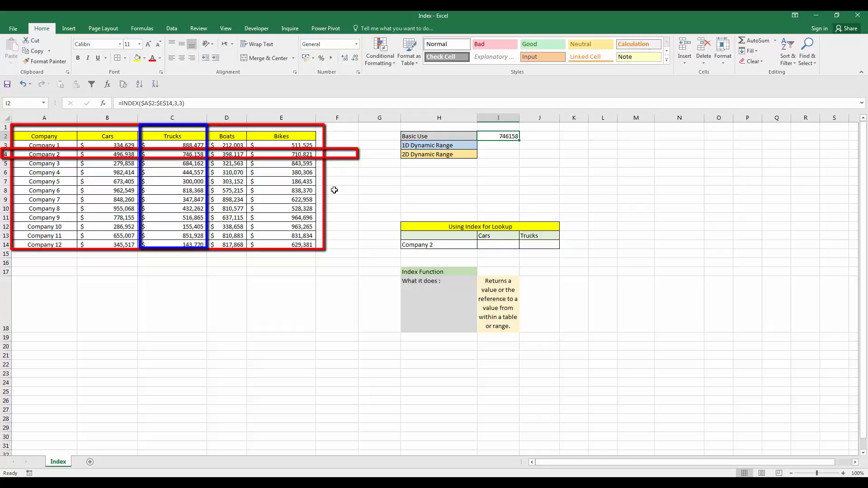
# - Begin an INDEX formula in I14 with the absolute range $A$2:$E$14 as its array
pyautogui.click(501, 245)
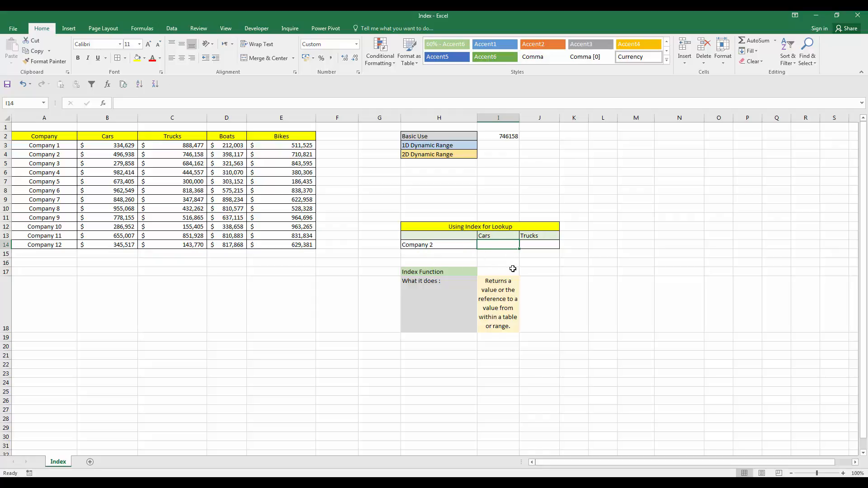
pyautogui.write('=inde')
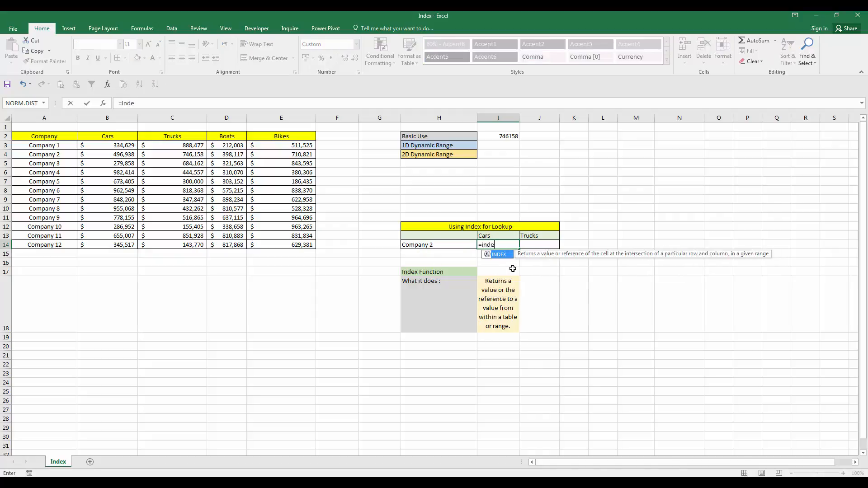
pyautogui.press('Tab')
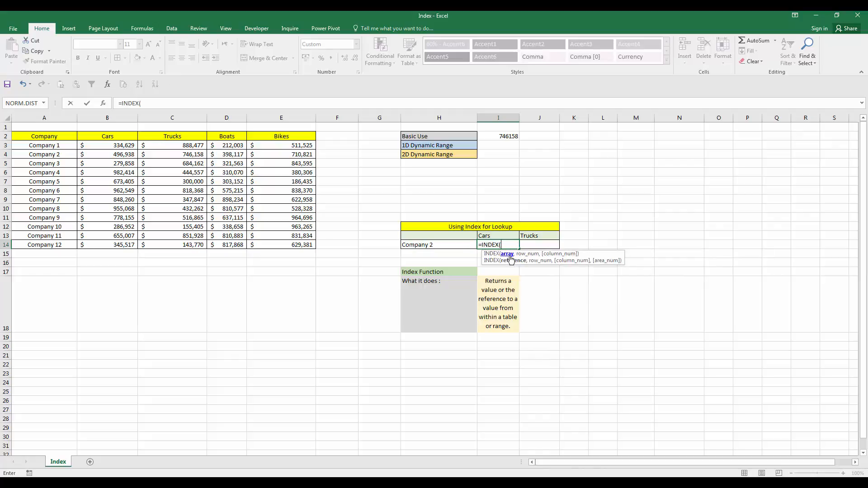
pyautogui.moveTo(45, 136); pyautogui.dragTo(298, 244)
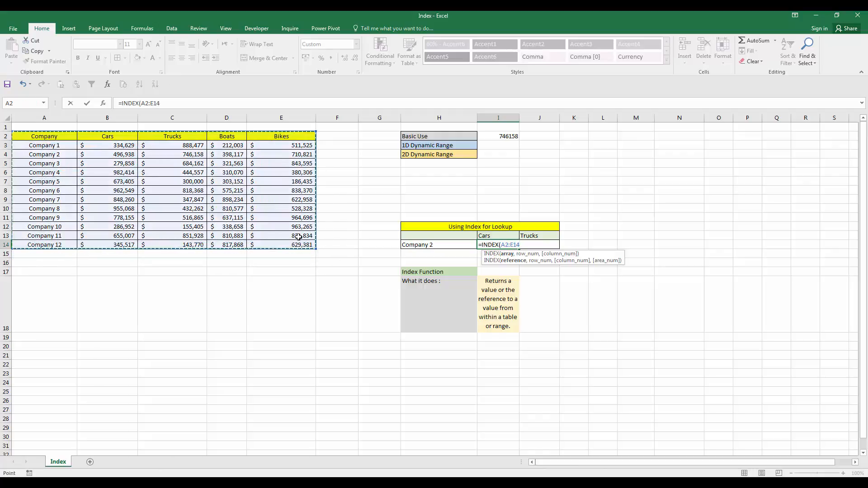
pyautogui.press('F4')
pyautogui.write(',')
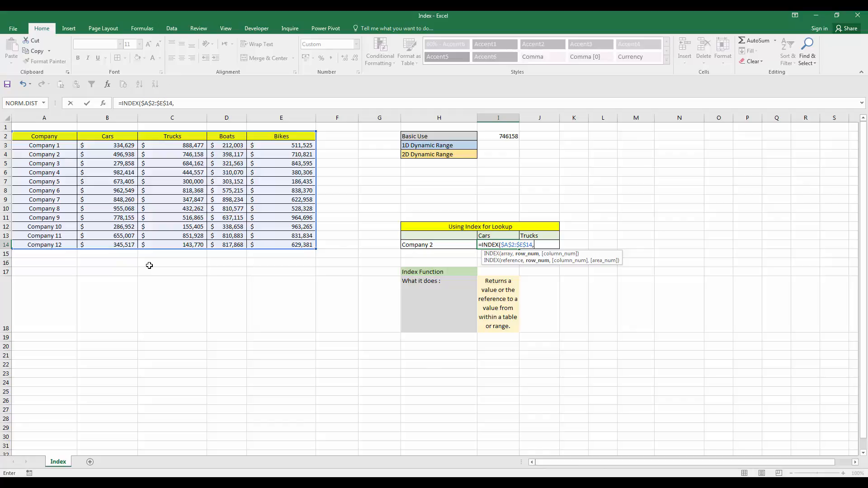
# - Supply the formula's row number with MATCH($H14,$A$2:$A$14,0)
pyautogui.write('MATCH(')
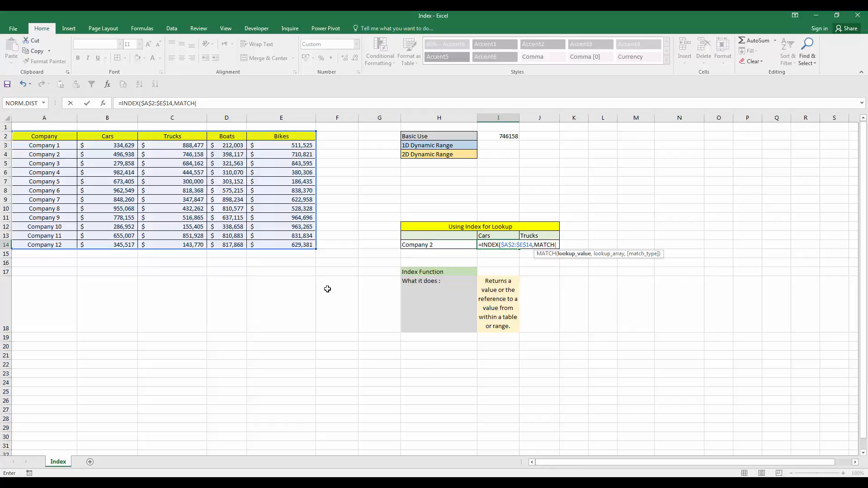
pyautogui.click(439, 245)
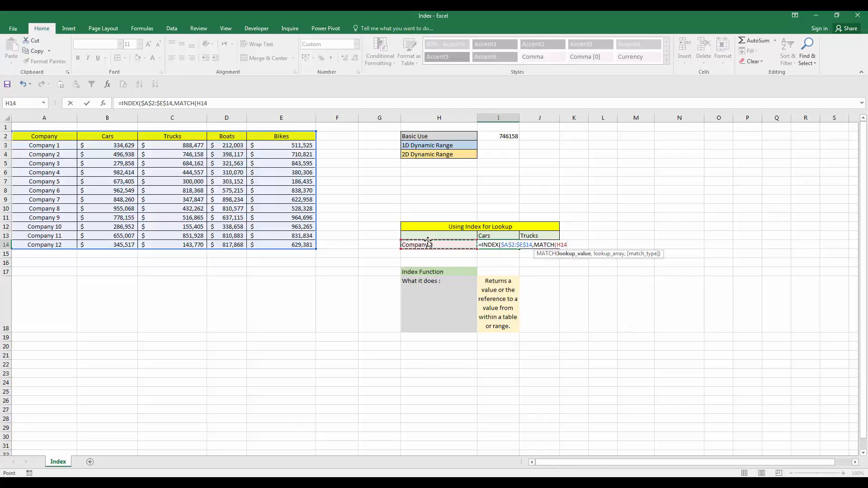
pyautogui.press('F4')
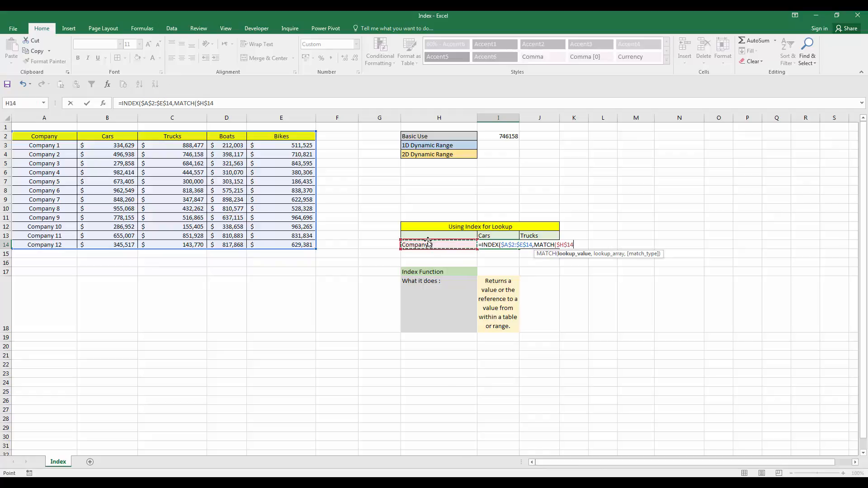
pyautogui.press('F4')
pyautogui.write(',')
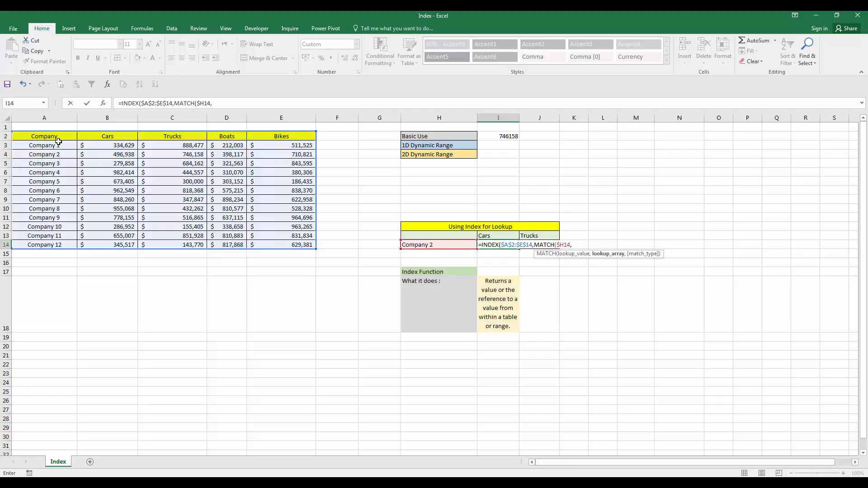
pyautogui.moveTo(58, 137); pyautogui.dragTo(47, 243)
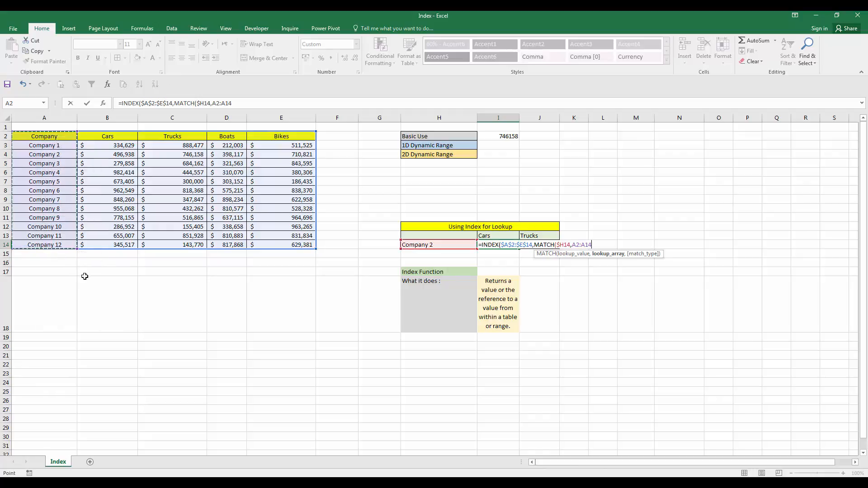
pyautogui.press('F4')
pyautogui.write(',0')
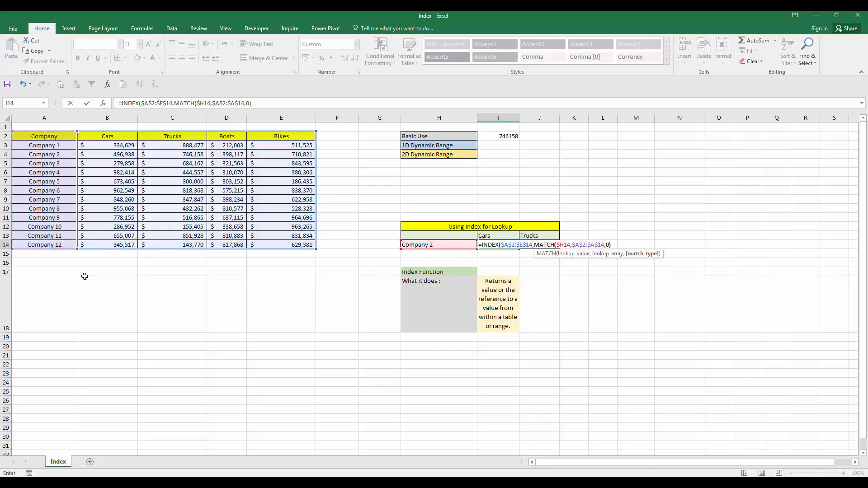
pyautogui.write('),')
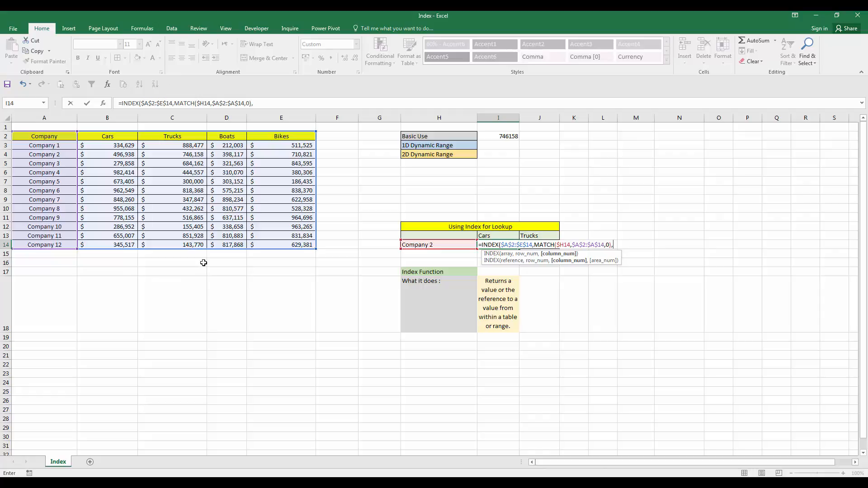
# - Supply the column number with MATCH(I$13,$A$2:$E$2,0) and commit the lookup formula in I14
pyautogui.write('mat')
pyautogui.press('Tab')
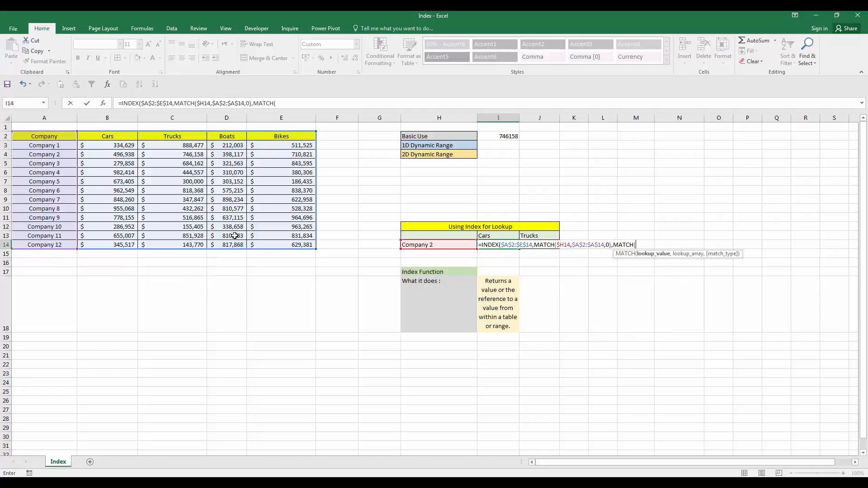
pyautogui.click(492, 237)
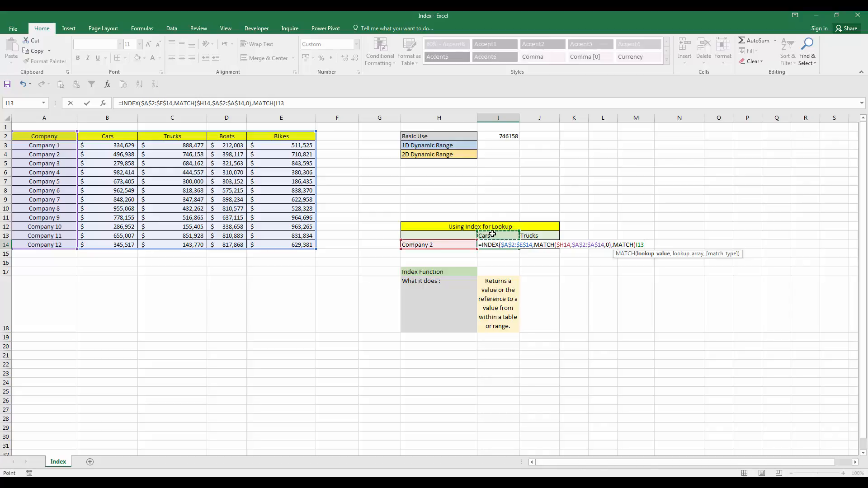
pyautogui.press('F4')
pyautogui.press('F4')
pyautogui.write(',')
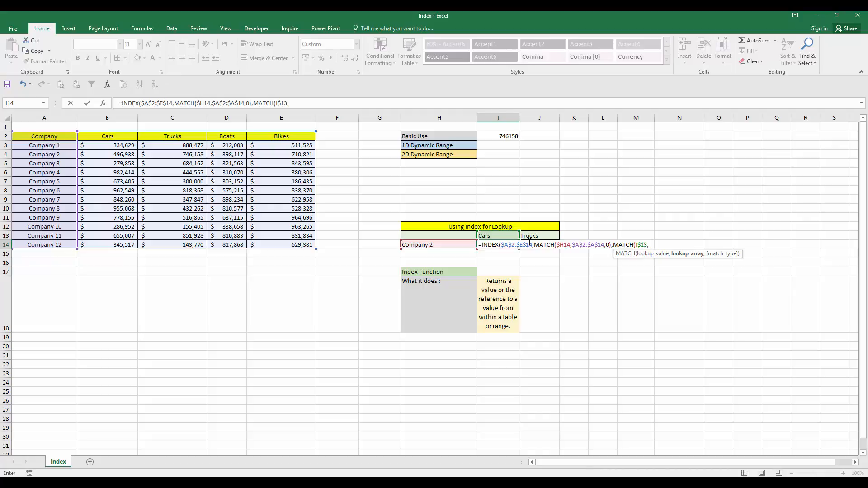
pyautogui.moveTo(33, 136); pyautogui.dragTo(308, 137)
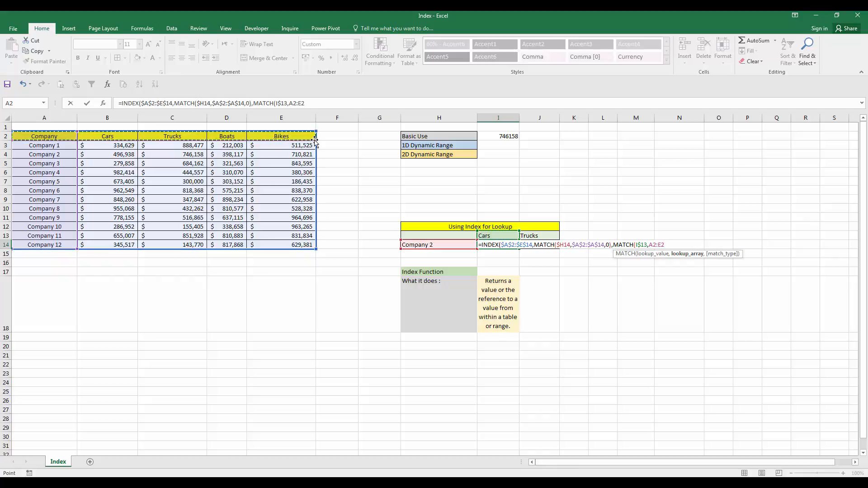
pyautogui.press('F4')
pyautogui.write(',')
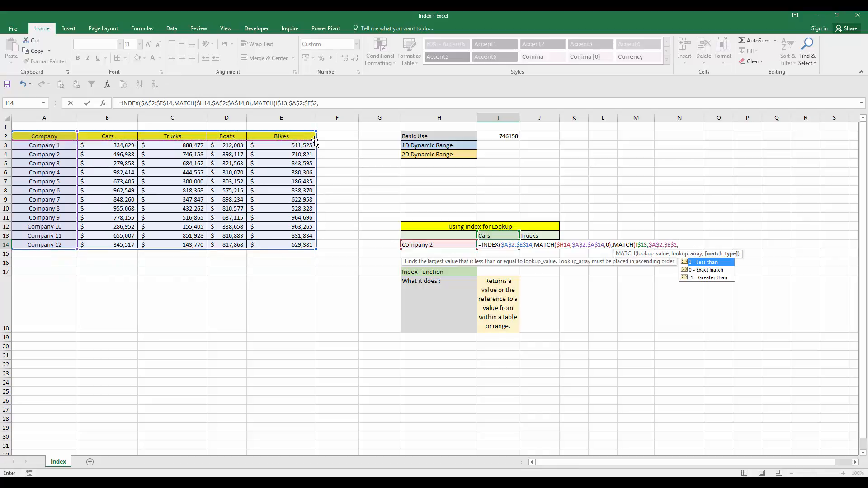
pyautogui.press('Down')
pyautogui.press('Tab')
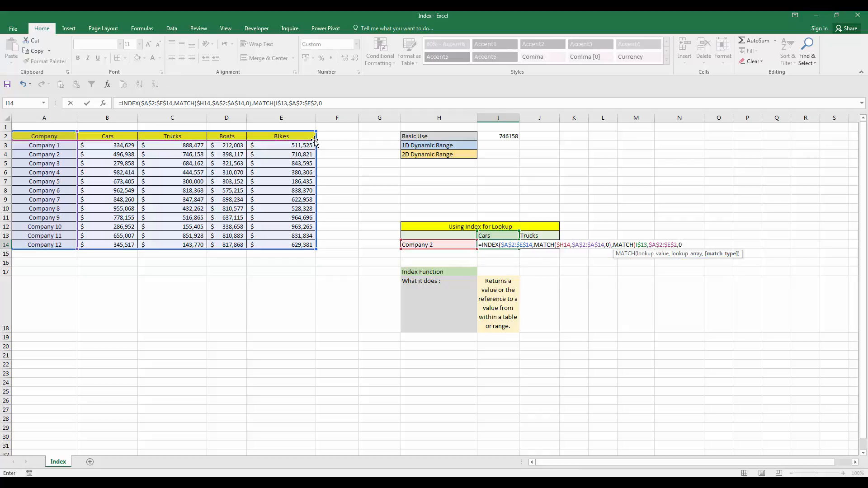
pyautogui.write(')')
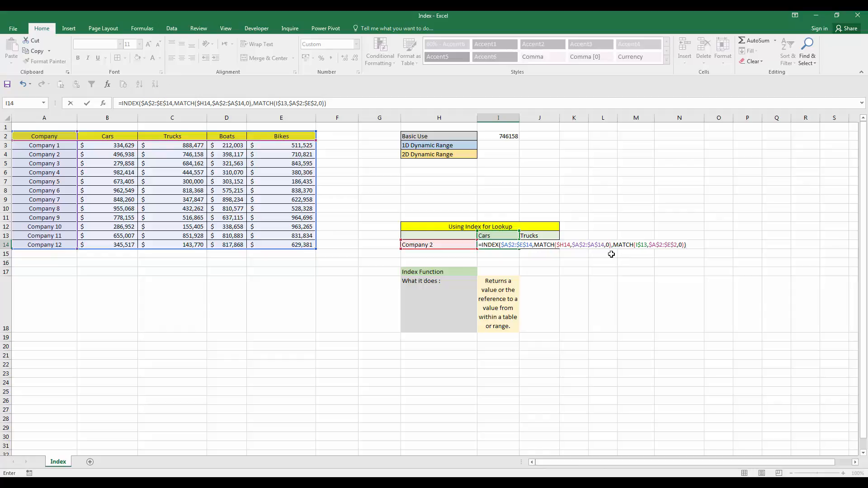
pyautogui.hotkey('ctrl', 'Return')
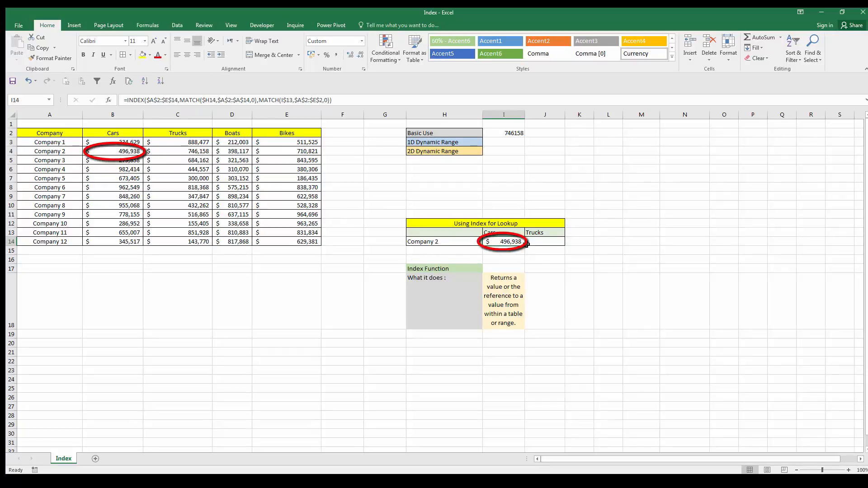
# - Fill the lookup formula from I14 across to J14 under Trucks and compare the two cells
pyautogui.moveTo(524, 247); pyautogui.dragTo(550, 247)
pyautogui.click(548, 270)
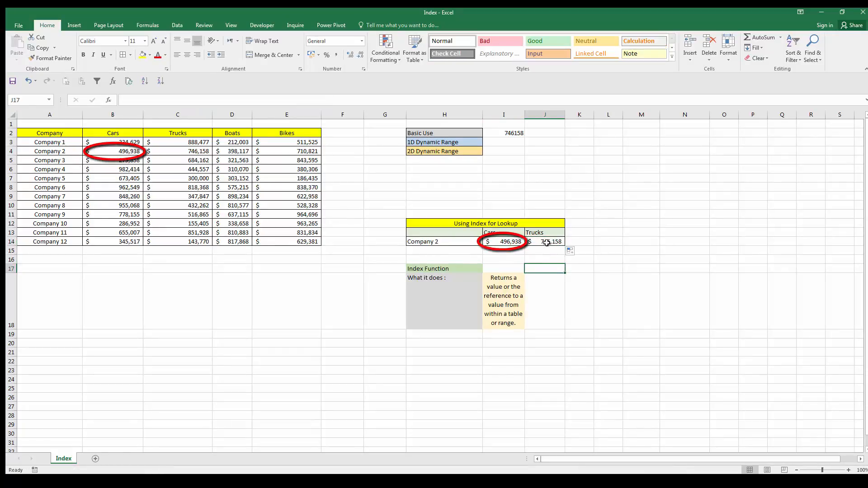
pyautogui.click(546, 242)
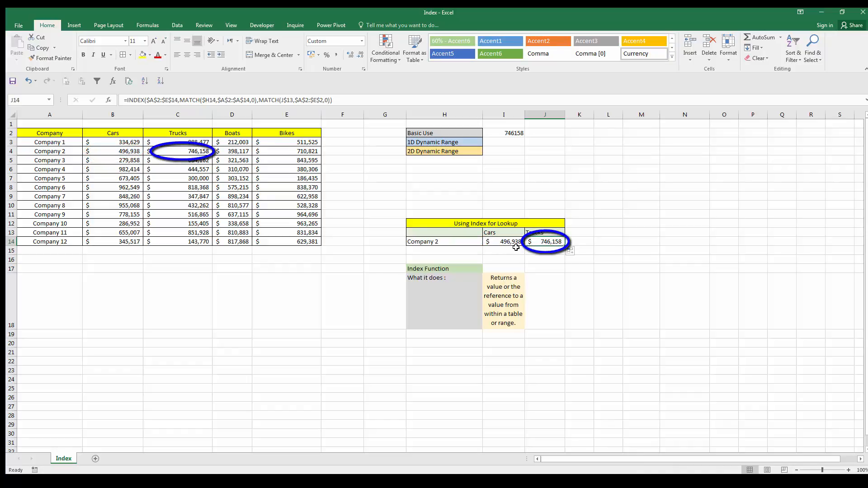
pyautogui.click(509, 243)
pyautogui.click(548, 242)
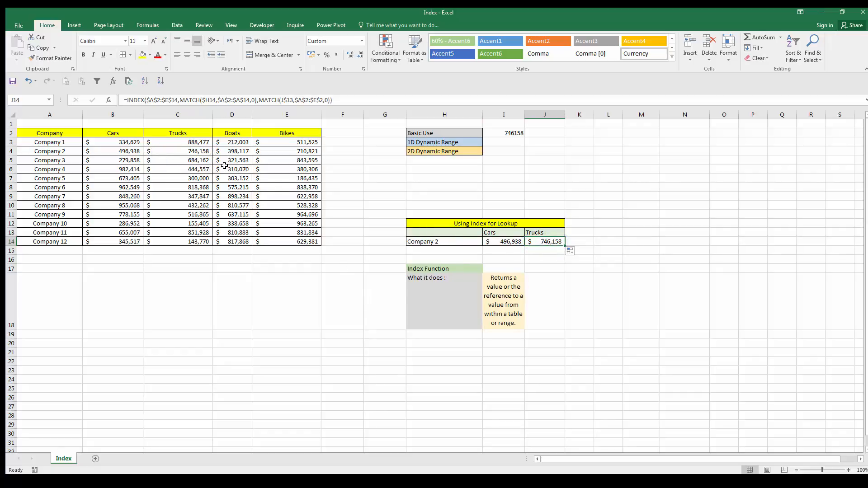
# - Swap the source table's headers so that B2 reads Trucks and C2 reads Cars, and check the lookup in I14
pyautogui.click(187, 135)
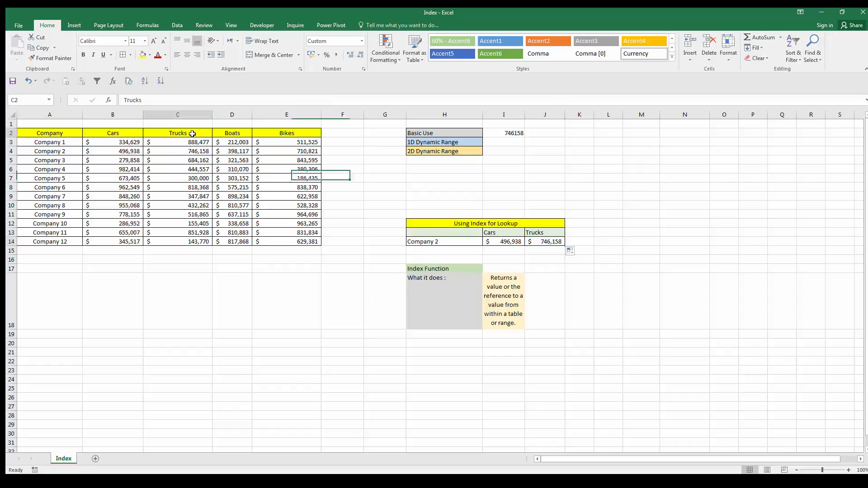
pyautogui.hotkey('ctrl', 'c')
pyautogui.click(111, 134)
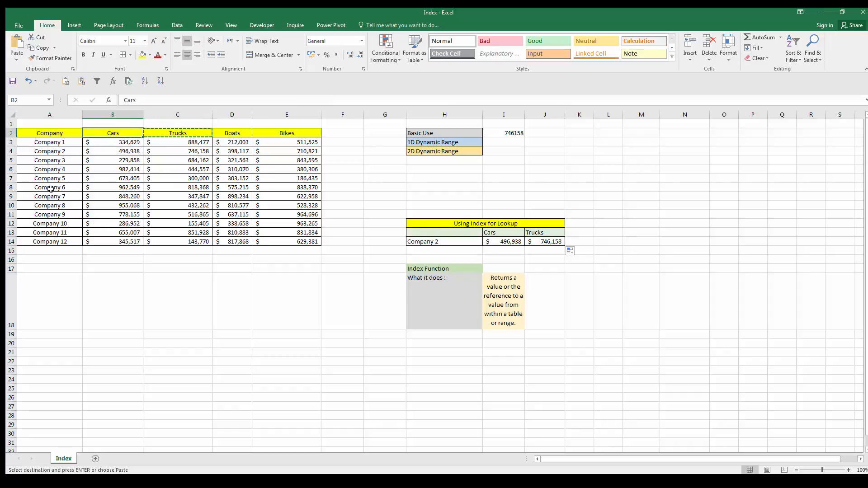
pyautogui.click(65, 81)
pyautogui.click(174, 134)
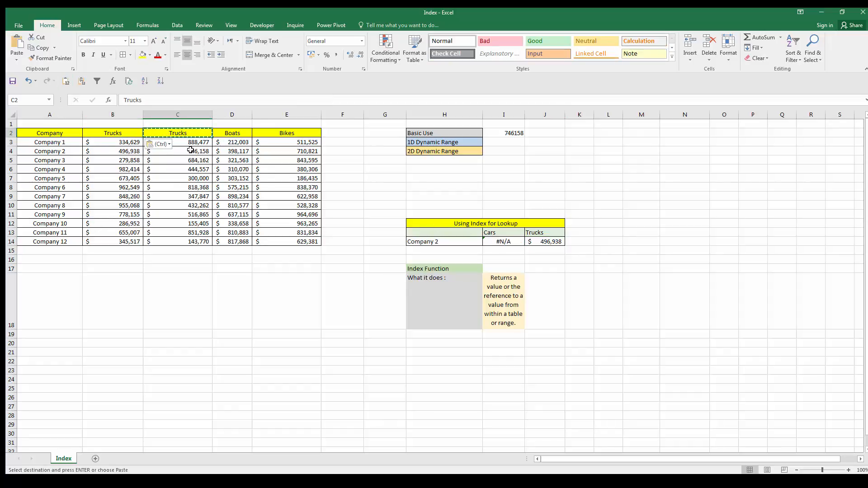
pyautogui.write('Cars')
pyautogui.press('Return')
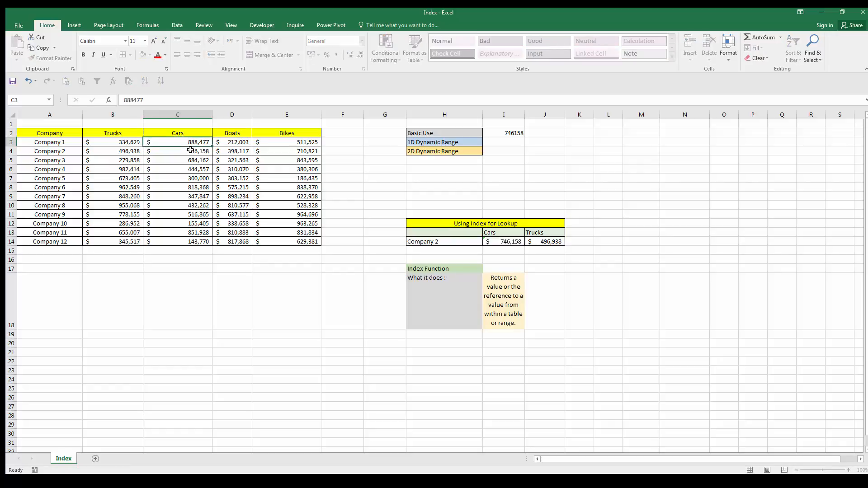
pyautogui.click(501, 239)
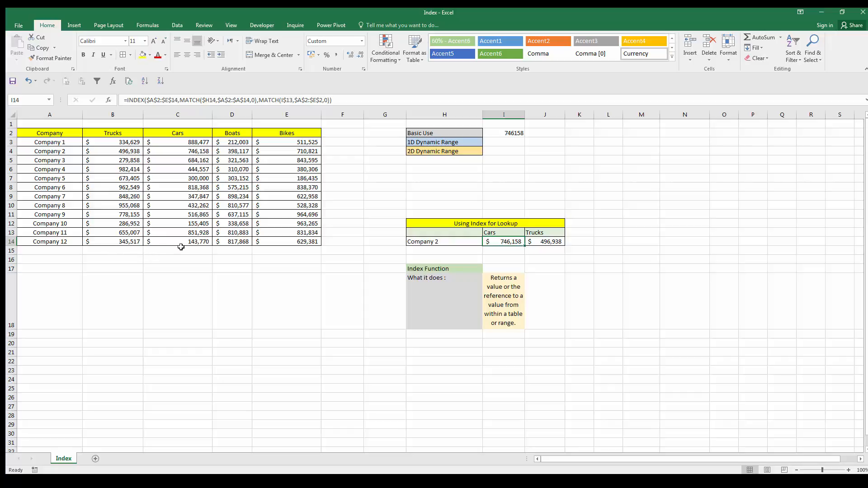
pyautogui.click(60, 197)
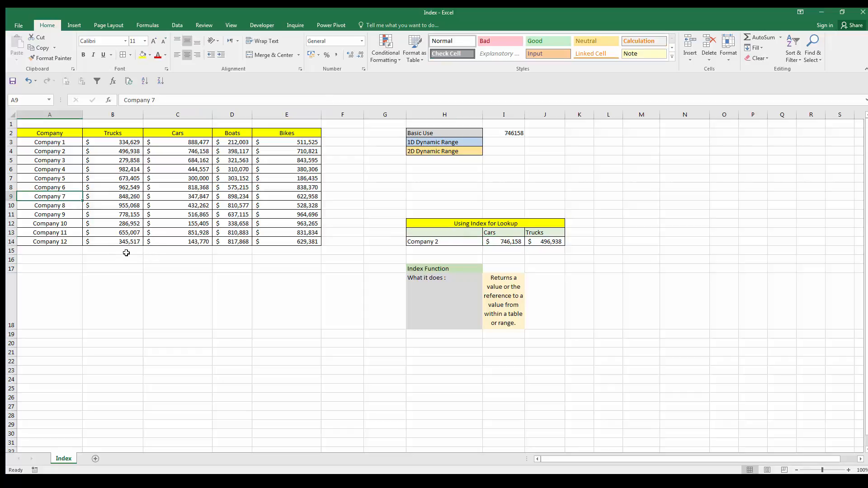
# - Change the company name in A4 of the source table to Company 23
pyautogui.click(74, 151)
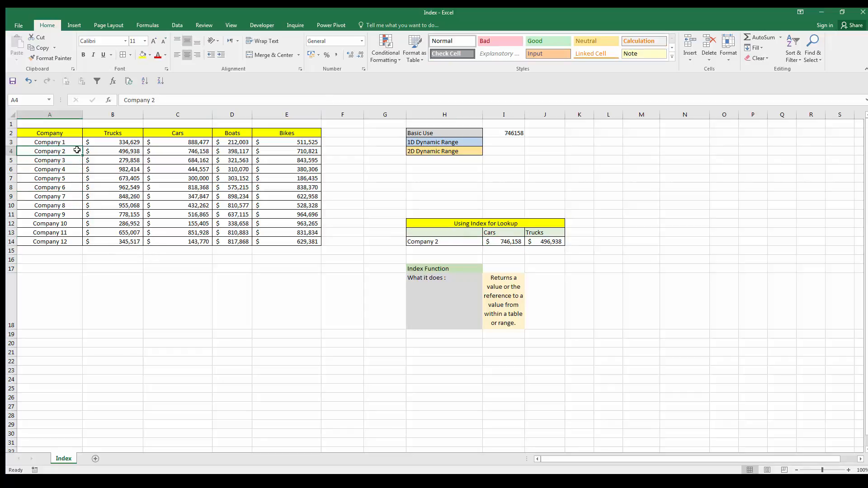
pyautogui.doubleClick(78, 151)
pyautogui.write('3')
# - Change the company name in A9 of the source table to Company 2
pyautogui.click(73, 196)
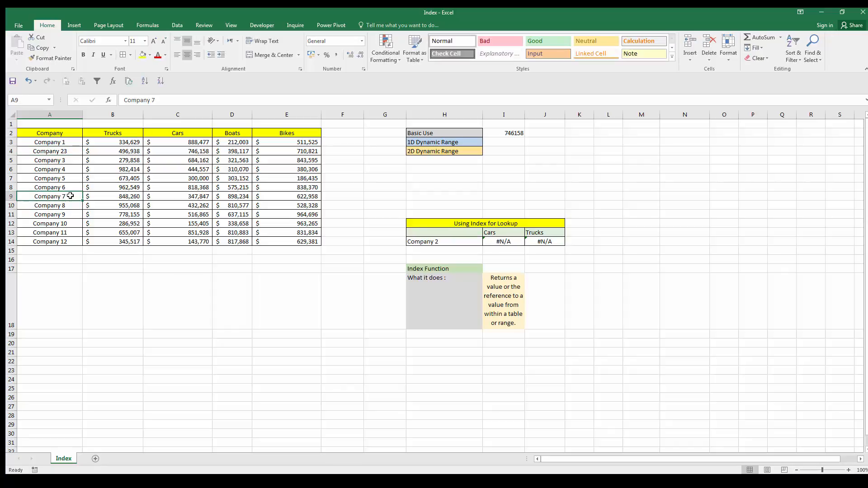
pyautogui.doubleClick(73, 196)
pyautogui.press('BackSpace')
pyautogui.write('23')
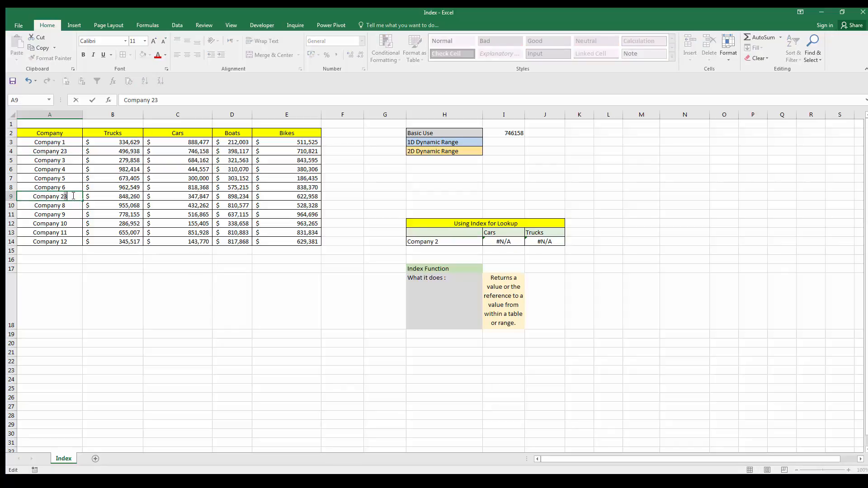
pyautogui.press('BackSpace')
pyautogui.press('Return')
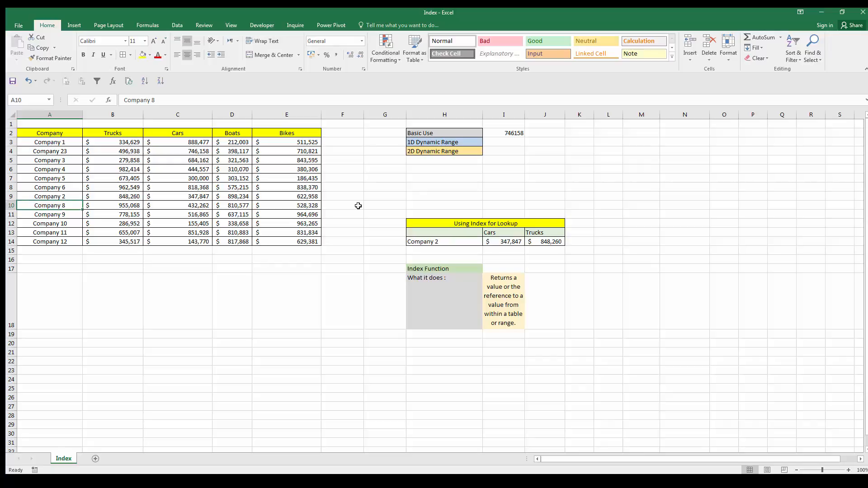
# - Compare the Cars and Trucks lookups in I14 and J14 with the source table's values in row 9
pyautogui.click(516, 242)
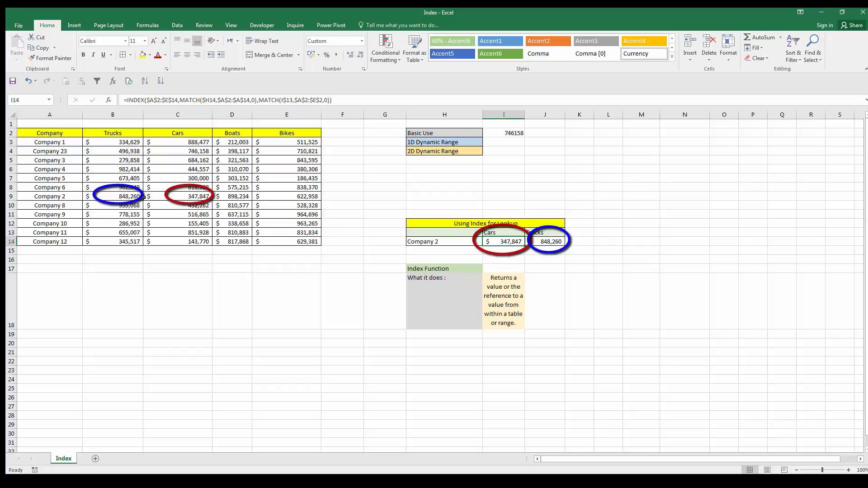
pyautogui.click(143, 196)
pyautogui.click(558, 242)
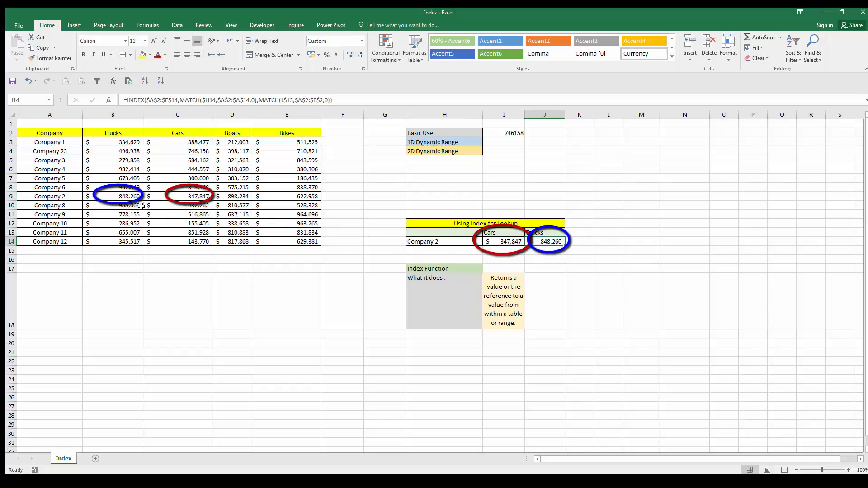
pyautogui.click(122, 198)
pyautogui.click(192, 289)
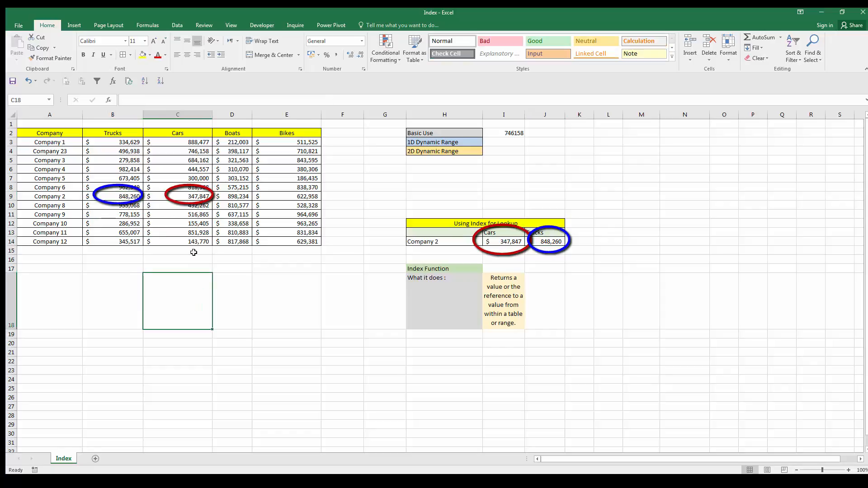
pyautogui.click(188, 202)
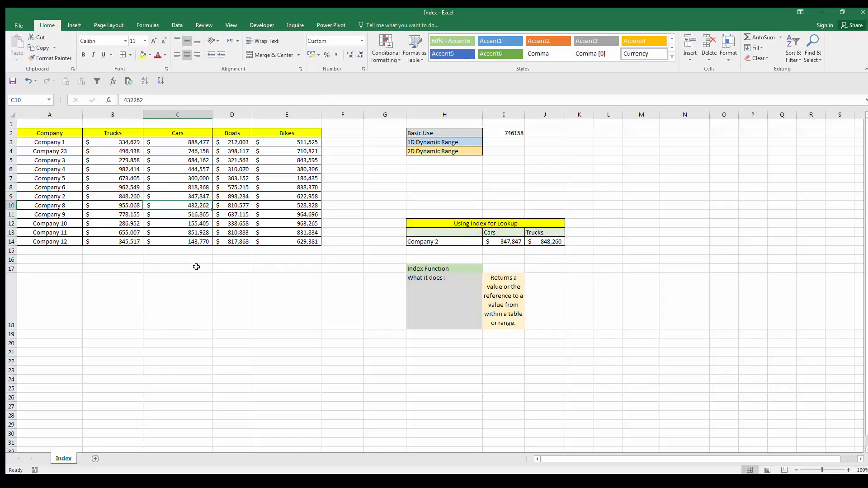
# - Undo both company name changes in A9 and A4 of the source table
pyautogui.hotkey('ctrl', 'z')
pyautogui.hotkey('ctrl', 'z')
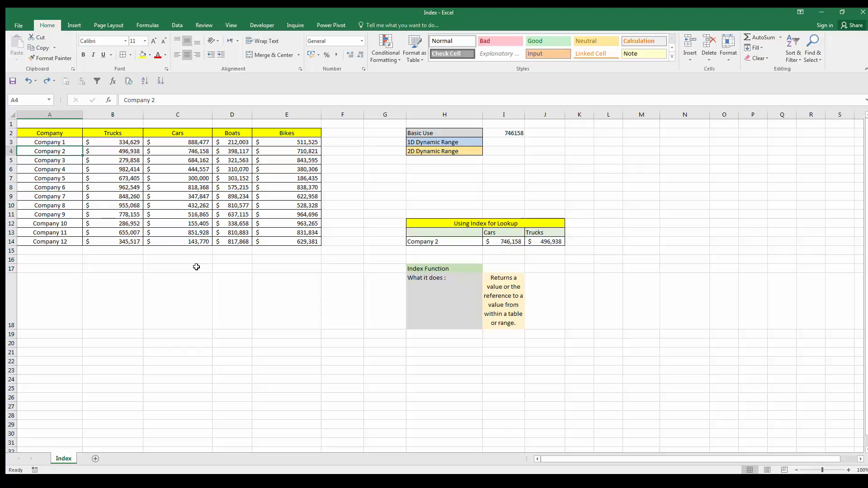
pyautogui.click(225, 198)
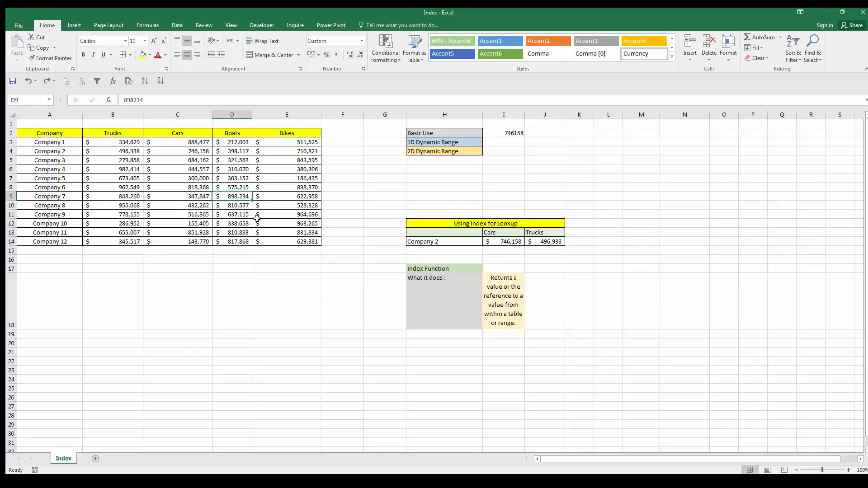
pyautogui.click(175, 149)
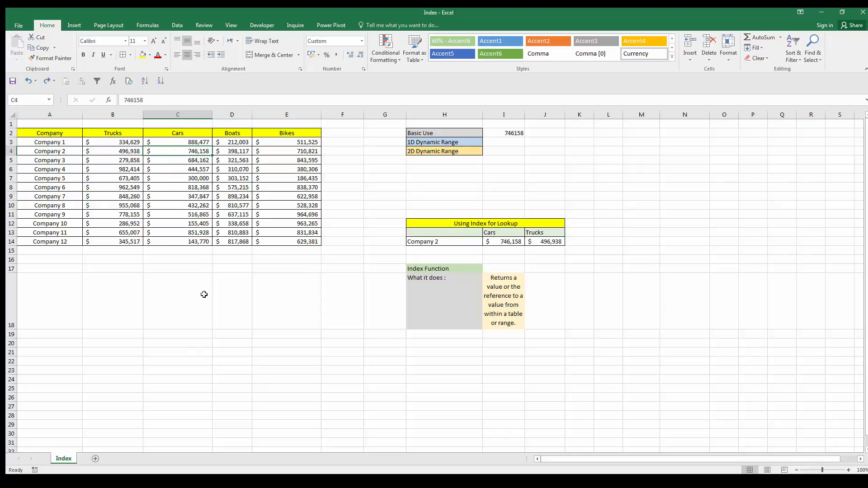